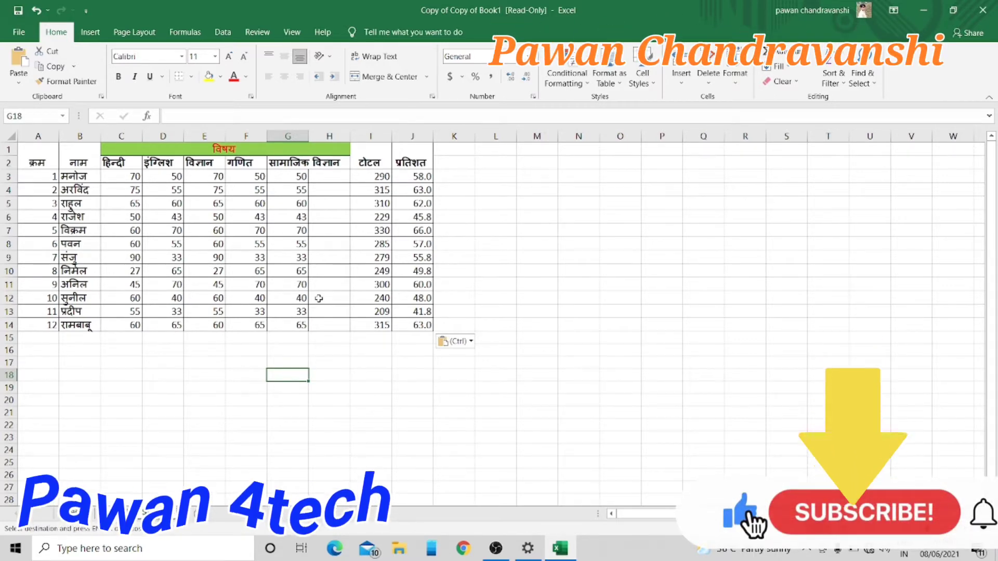
- Try saving the read-only marks workbook in place, then choose the ms Excel folder for a copy
click(203, 363)
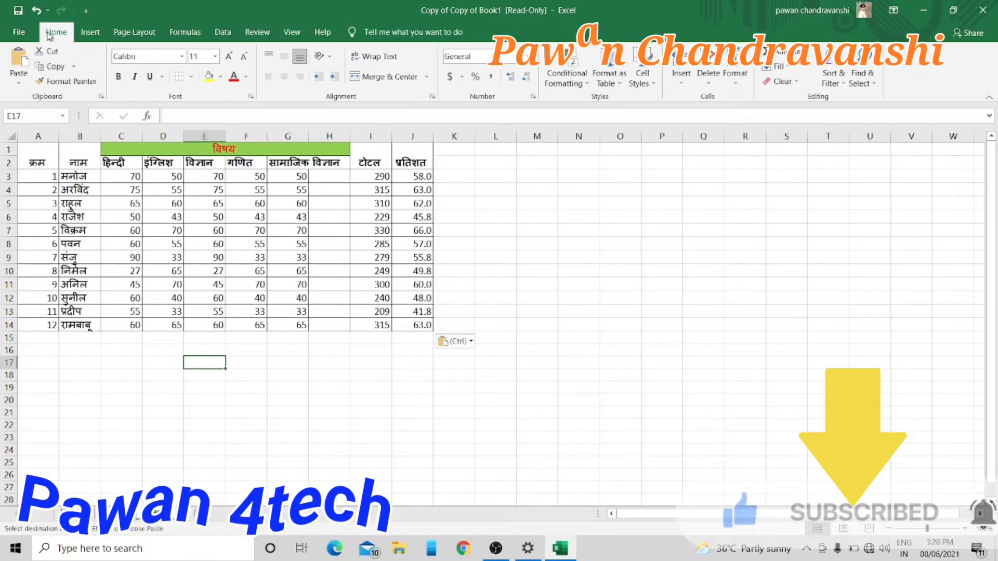
click(27, 35)
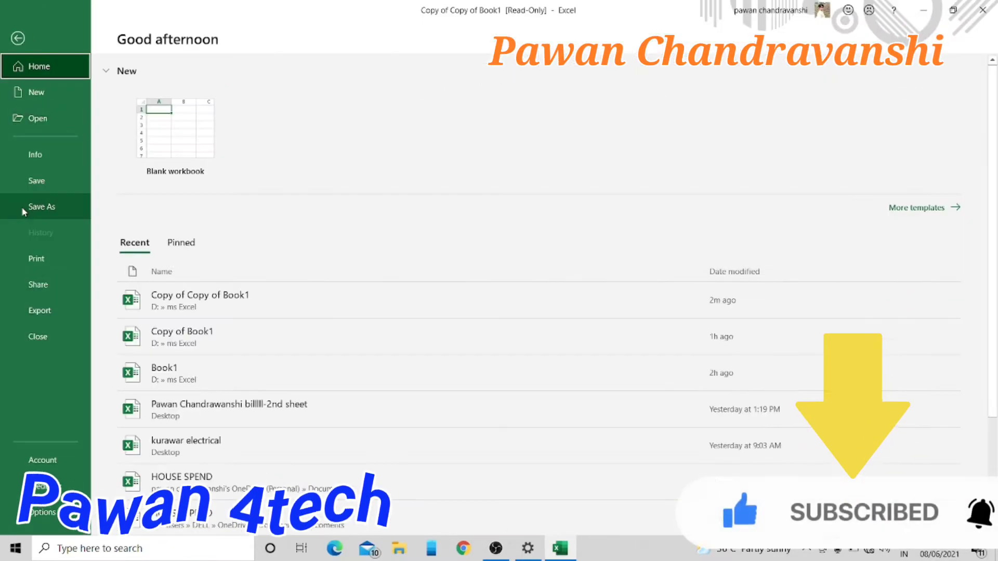
click(28, 191)
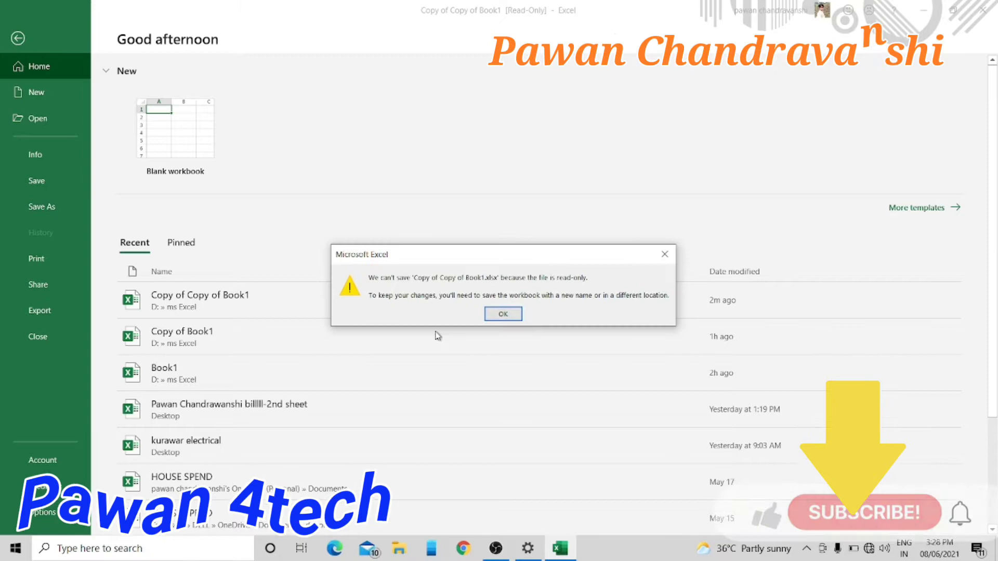
click(502, 315)
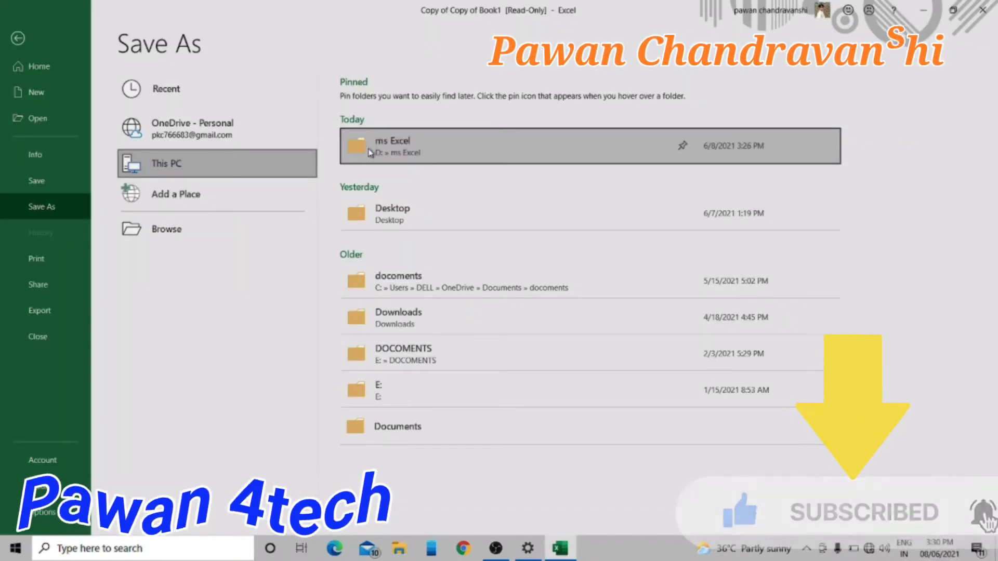
click(387, 155)
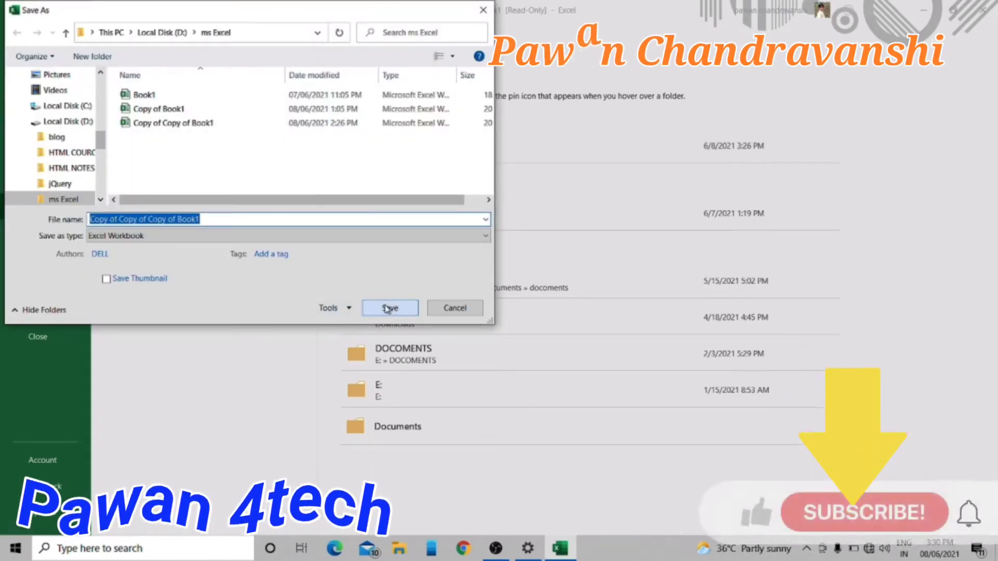
- In General Options, untick Read-only recommended and delete the existing password to open
click(341, 312)
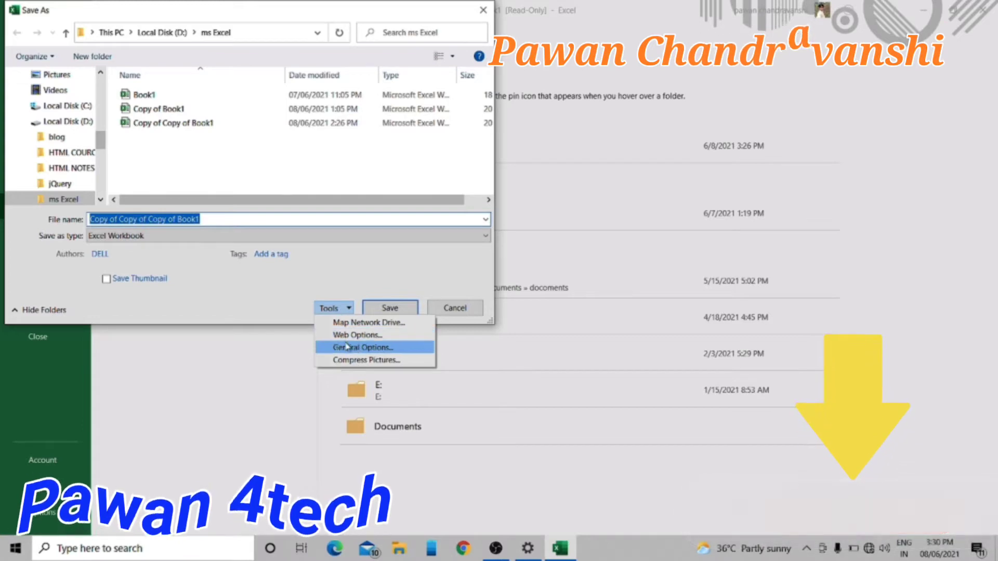
click(345, 352)
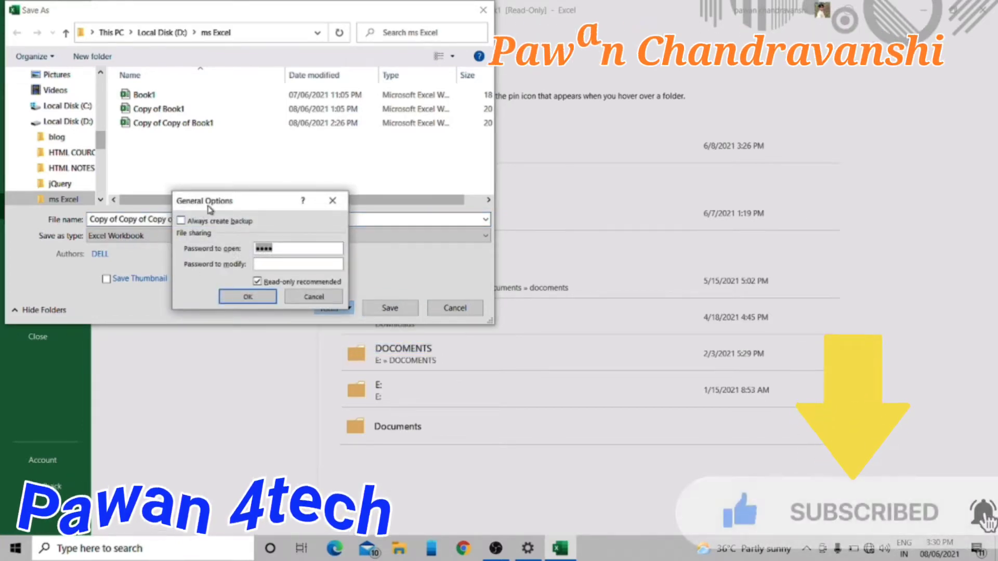
drag(208, 207, 219, 152)
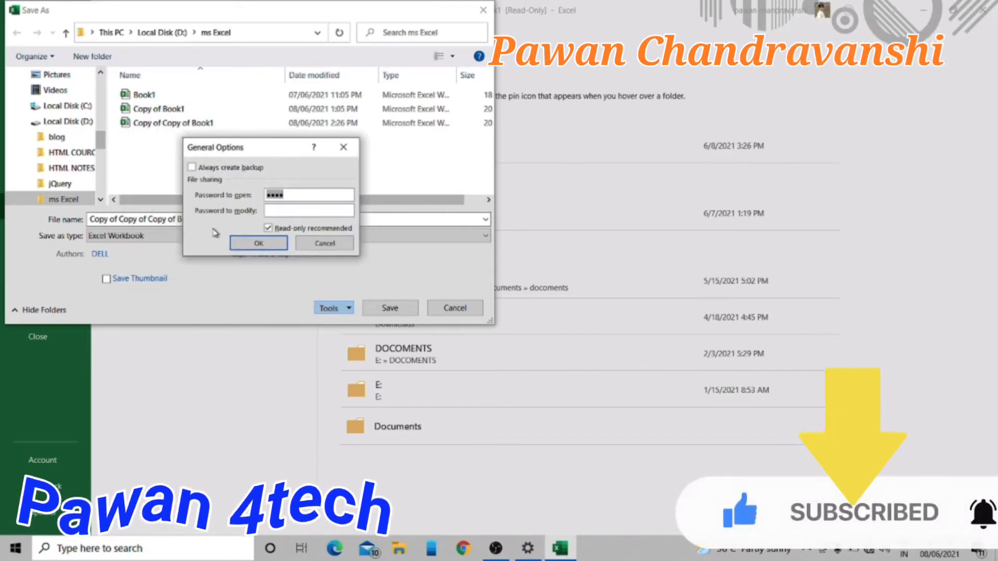
click(268, 228)
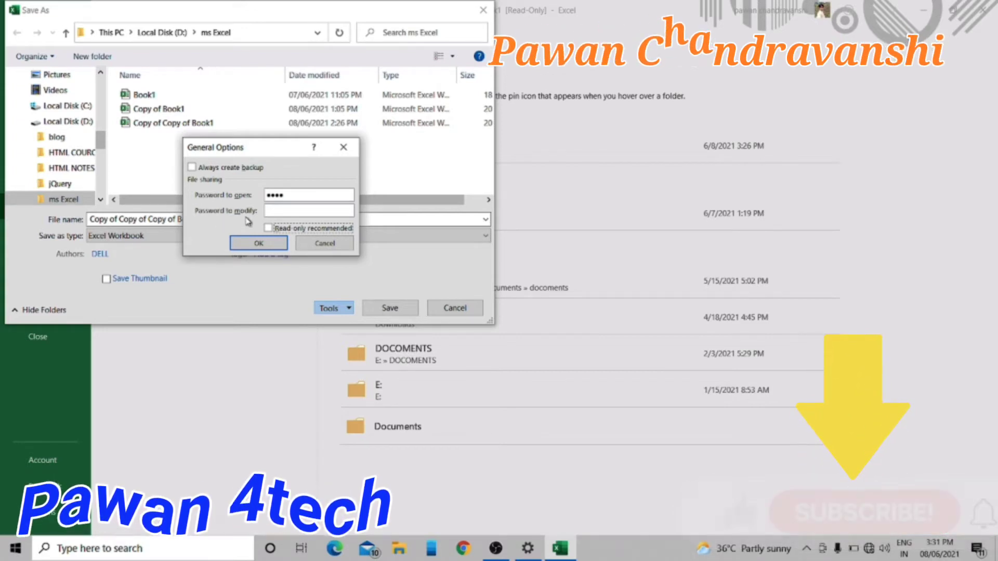
double_click(289, 196)
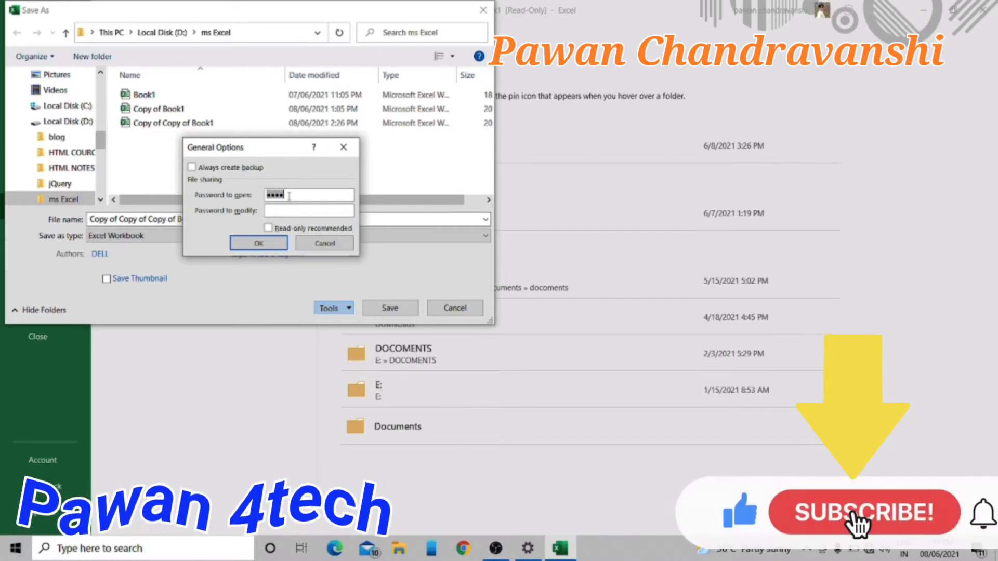
key(BackSpace)
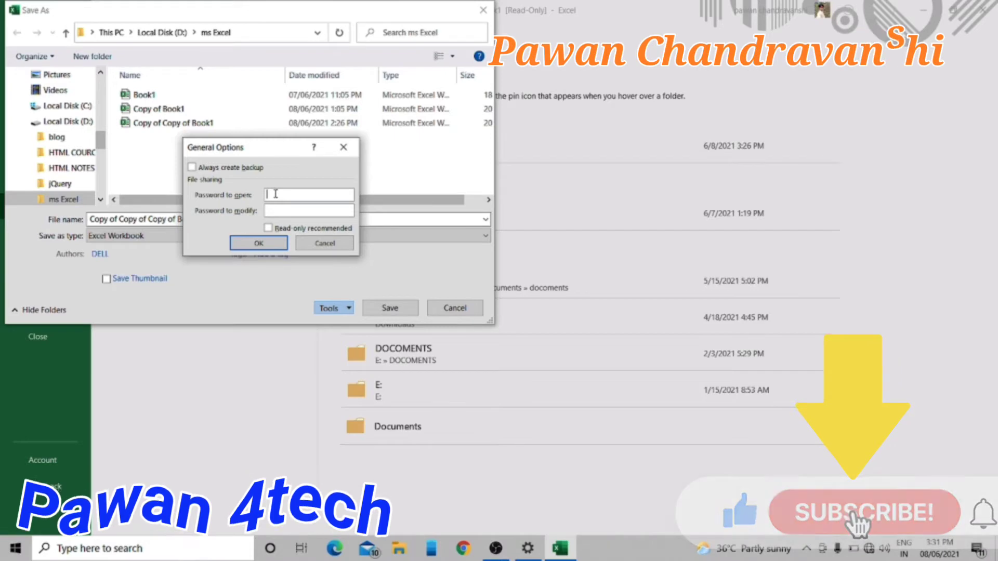
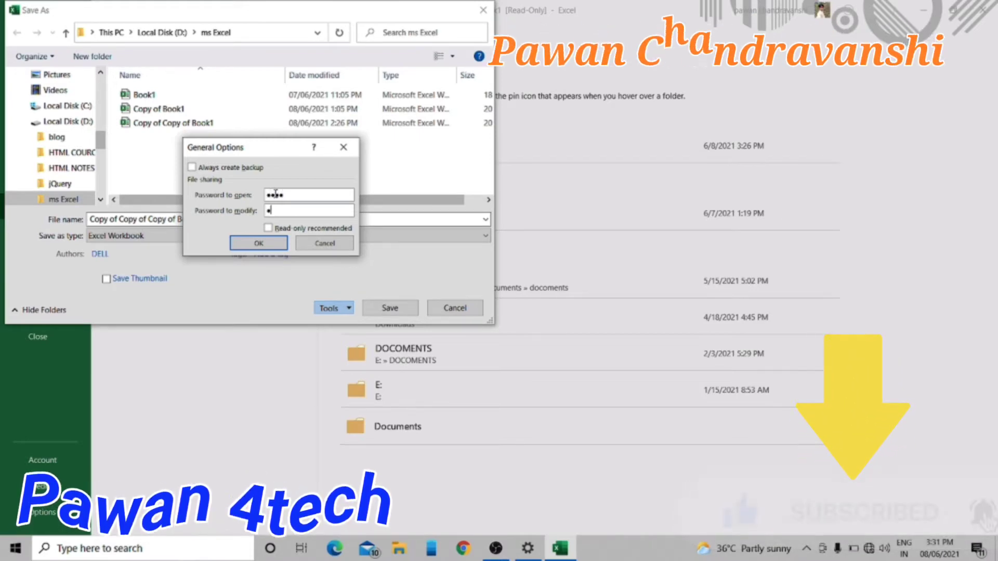
- Enter new passwords to open and to modify, then re-enter them to confirm
text(2)
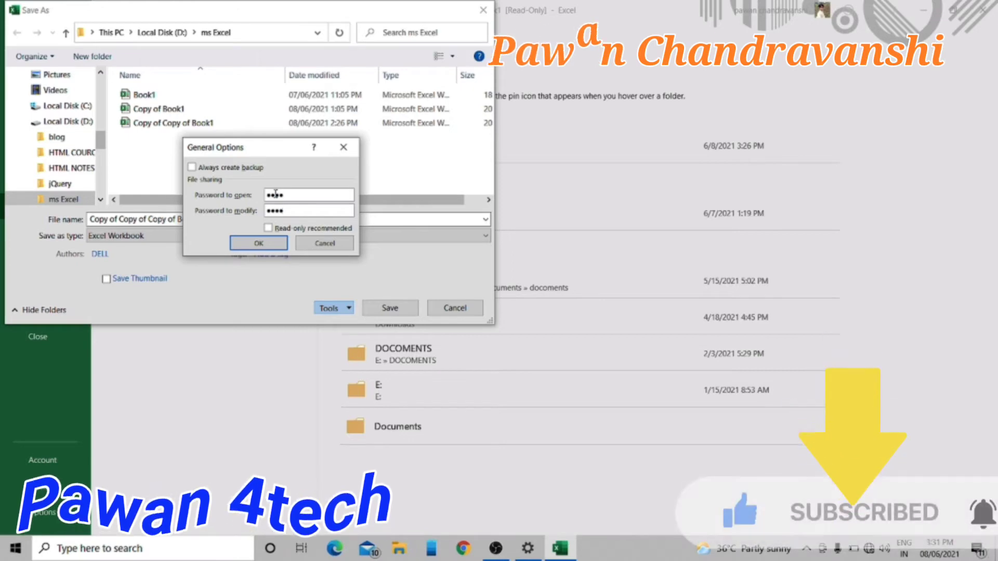
click(258, 244)
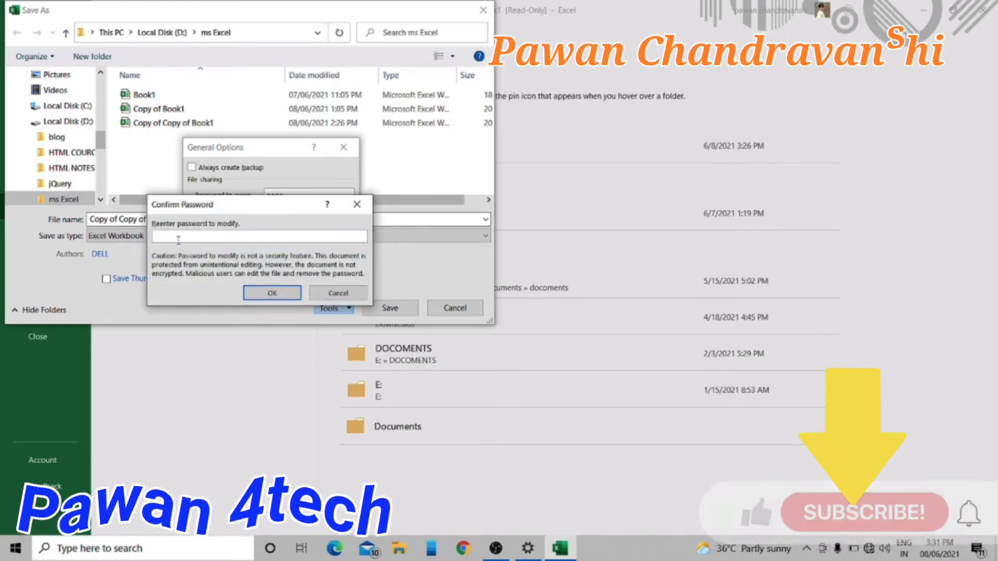
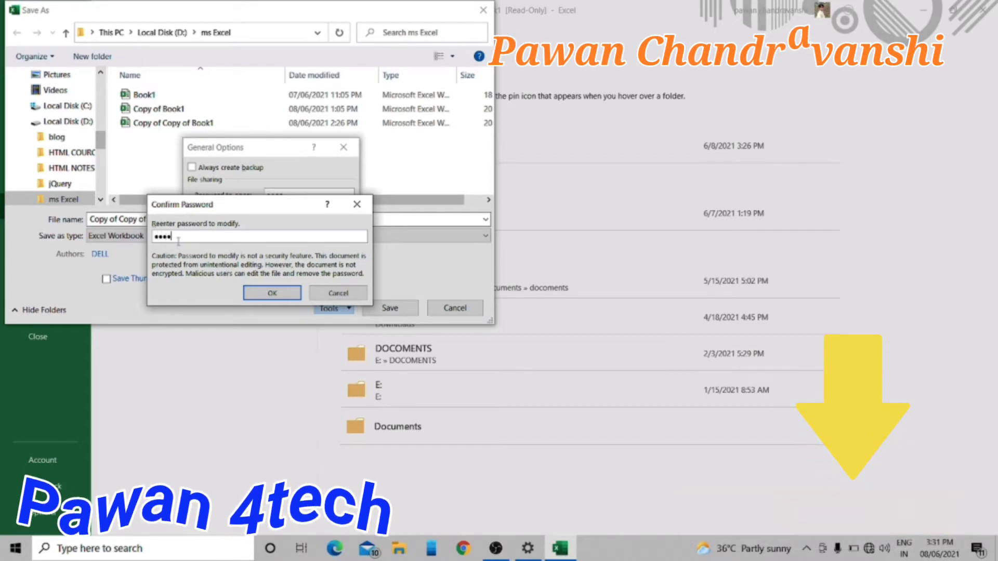
key(Return)
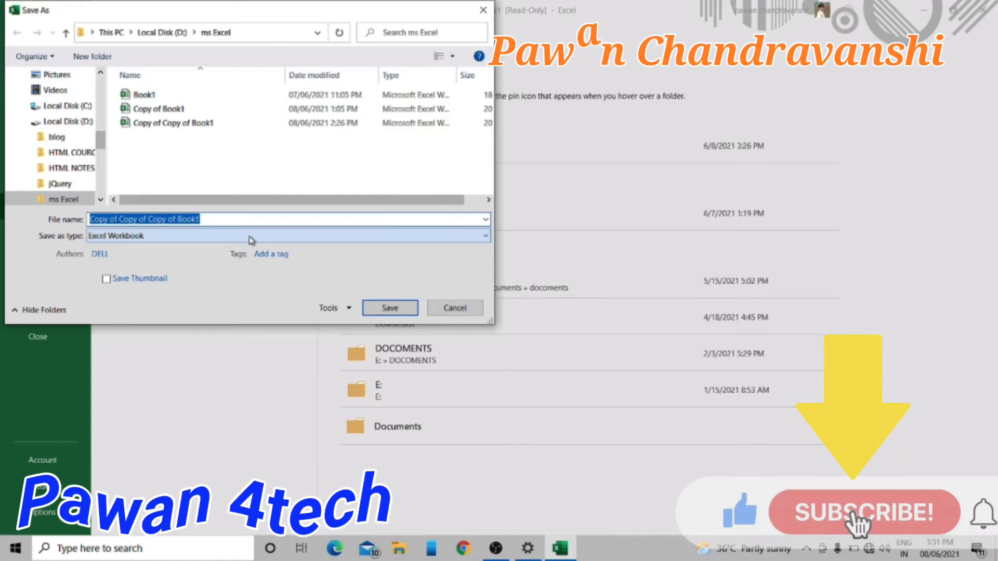
- Replace the suggested name and save the protected workbook as 'pawan'
key(BackSpace)
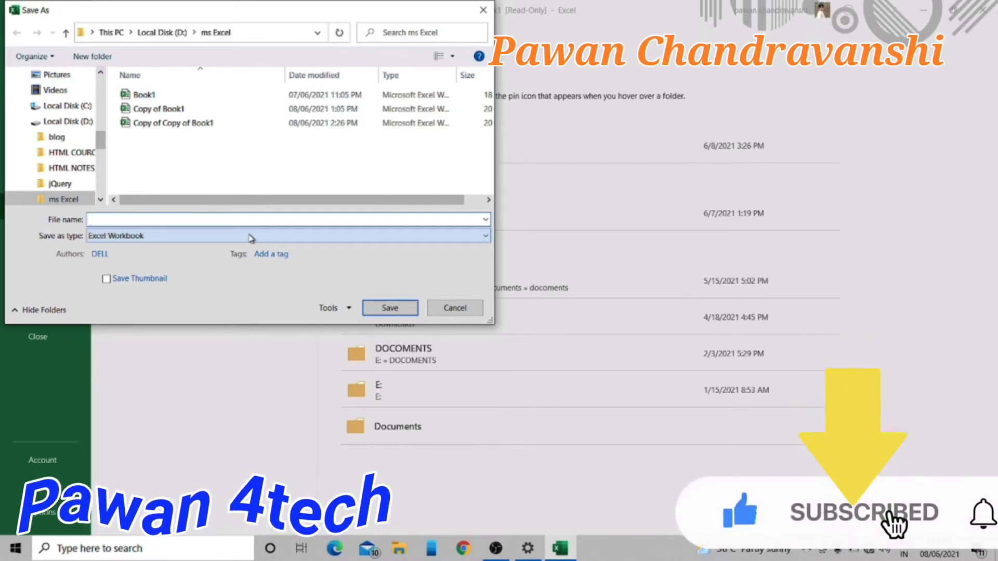
text(pawan)
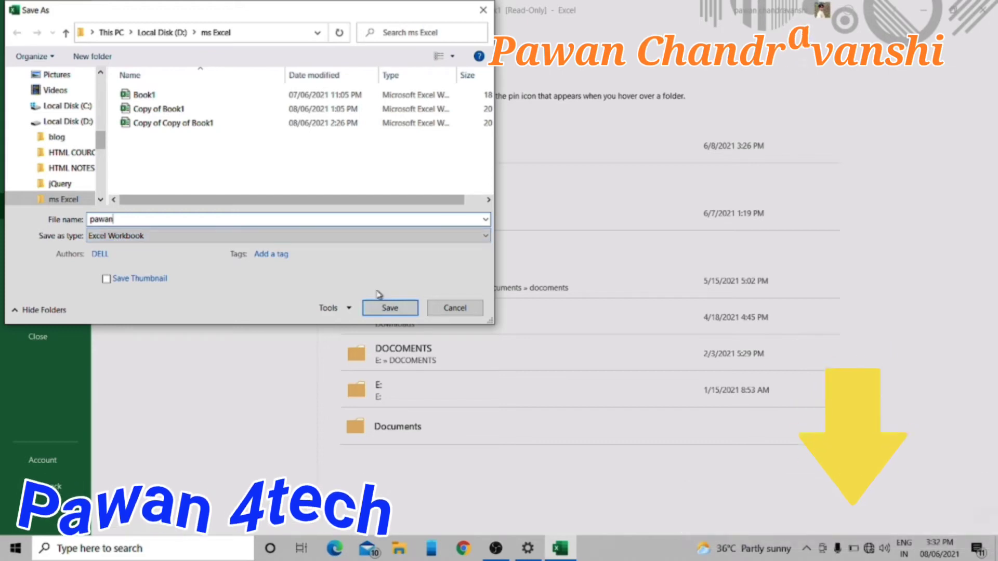
click(373, 310)
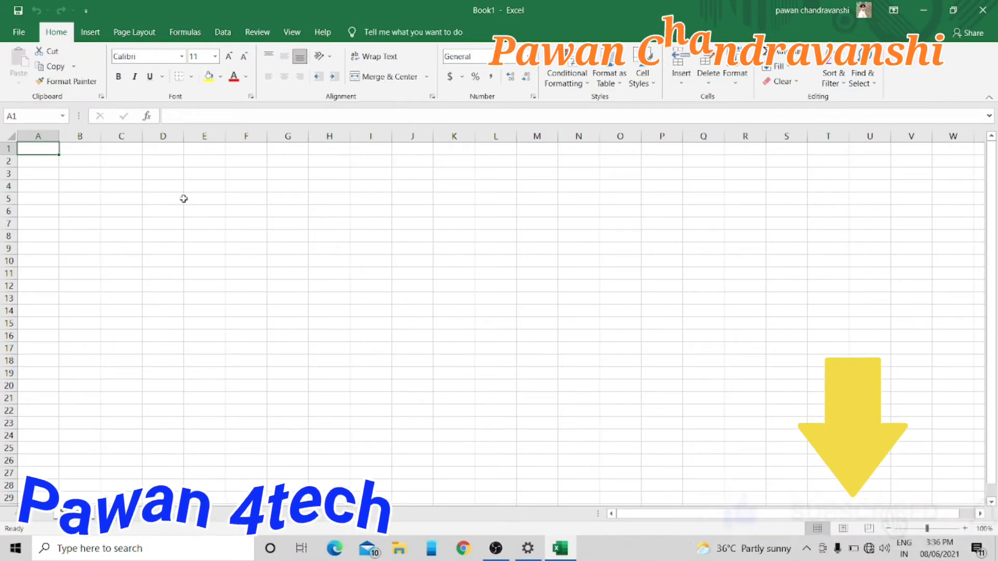
- Choose pawan11 from the recent workbooks on the File > Open screen
click(7, 34)
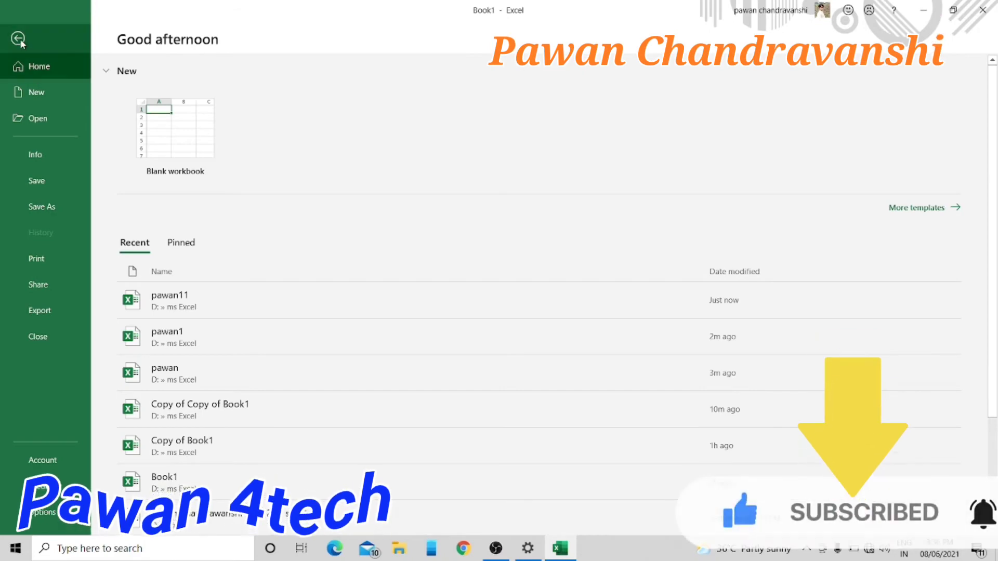
click(20, 40)
click(15, 30)
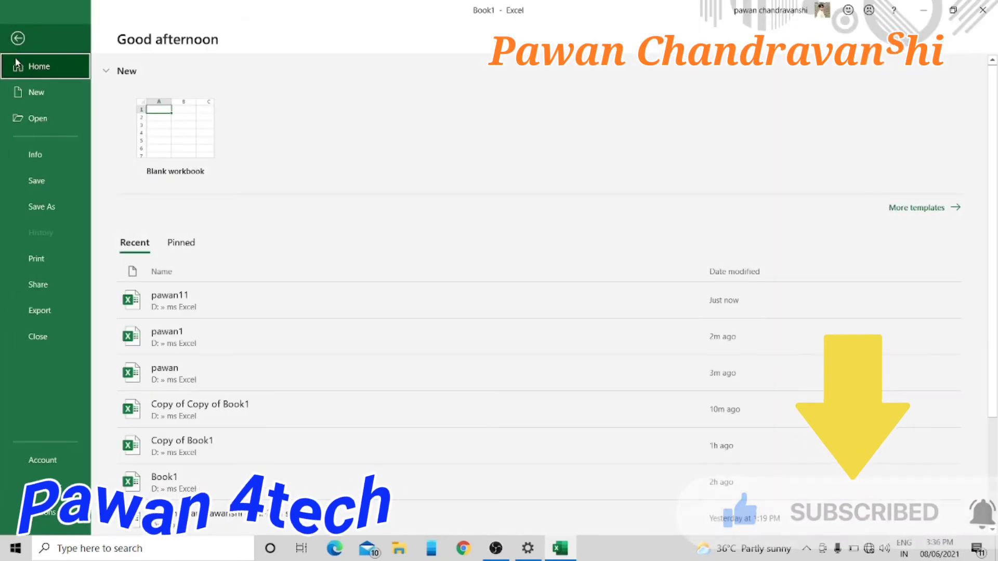
click(44, 119)
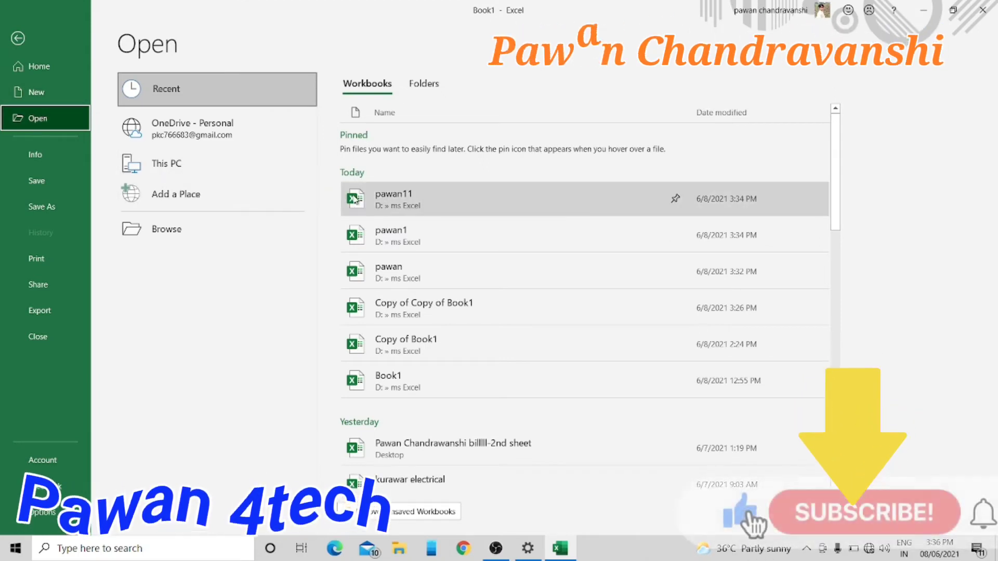
mouse_move(507, 198)
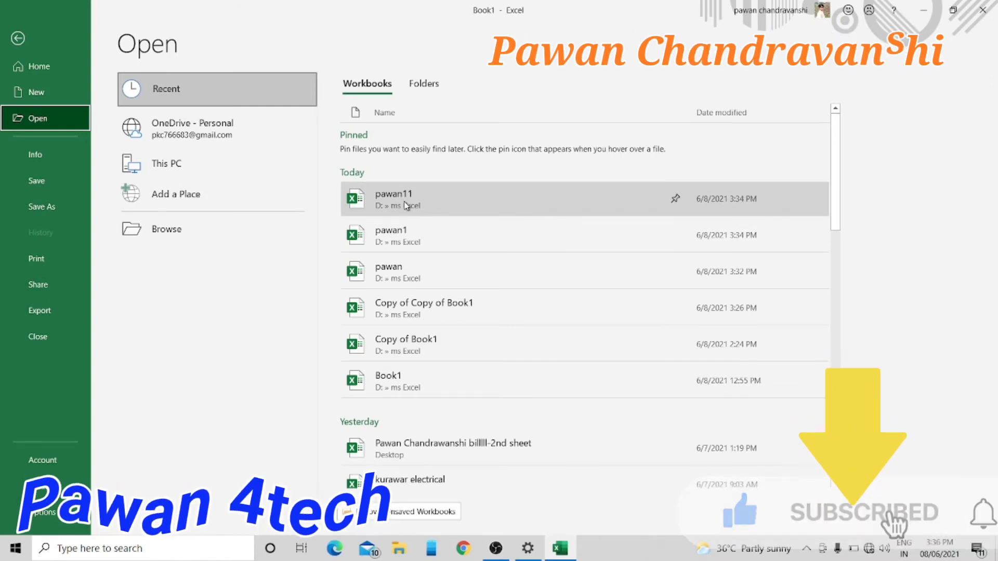
click(358, 205)
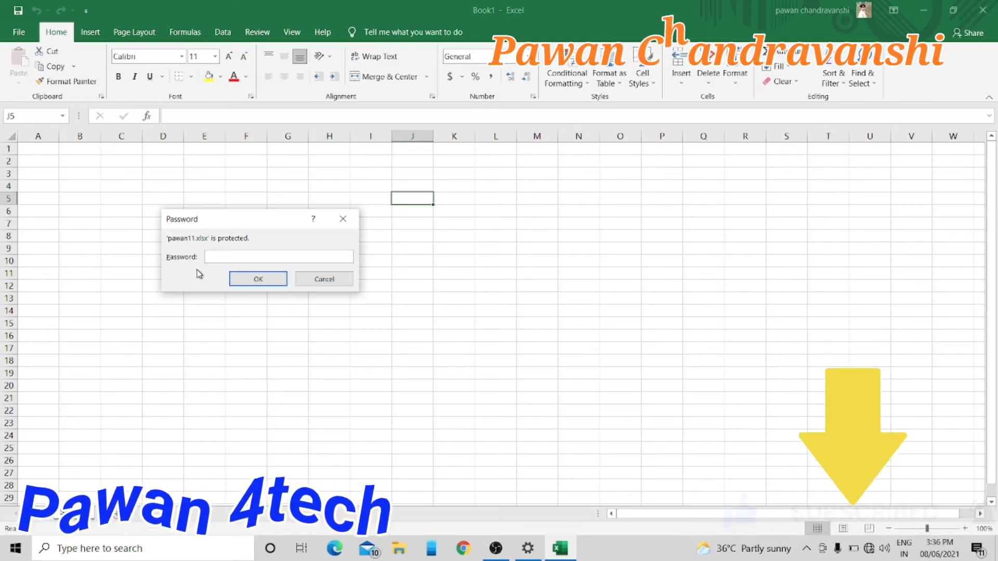
- Enter the open and modify passwords for pawan11 and accept opening it read-only
key(Return)
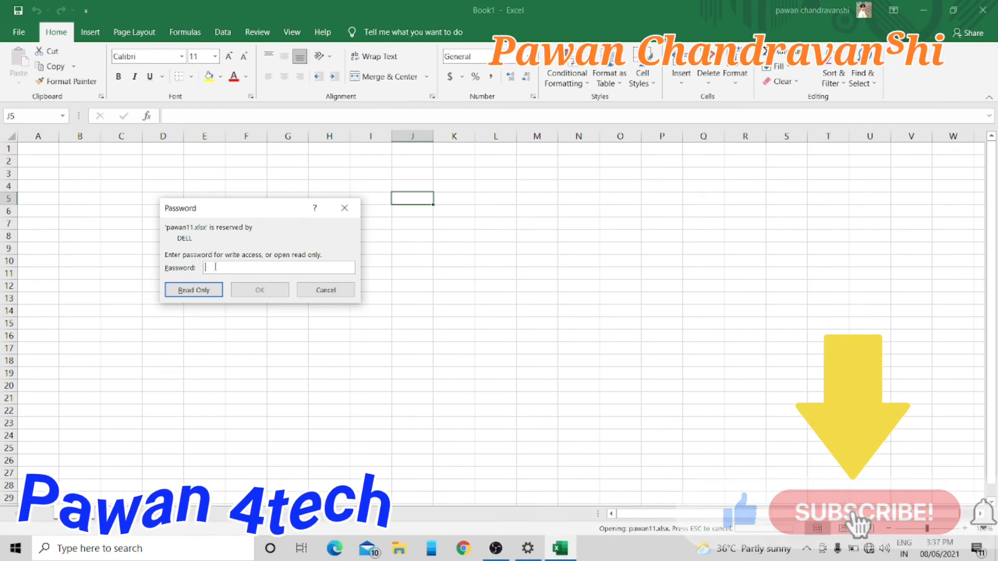
text(1)
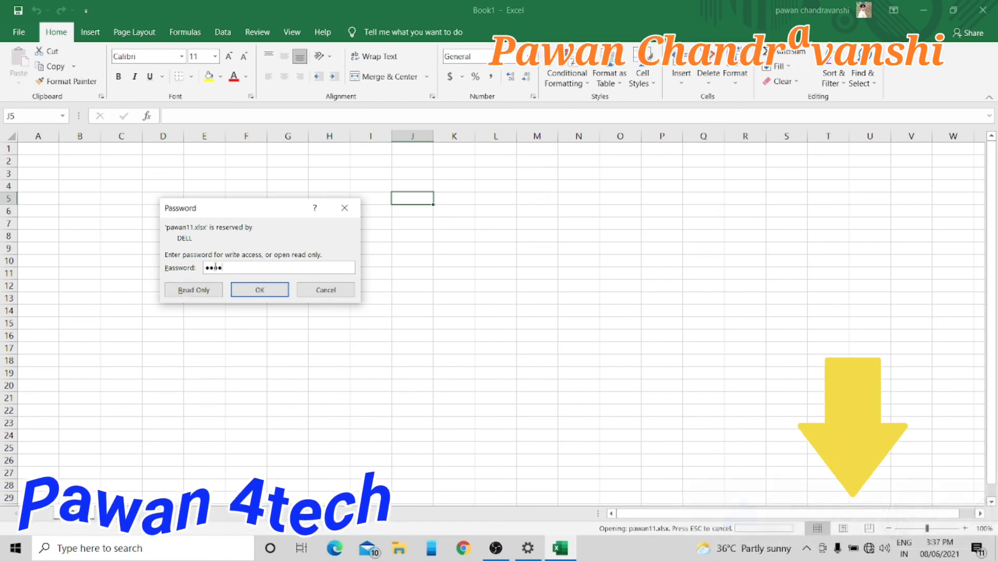
key(Return)
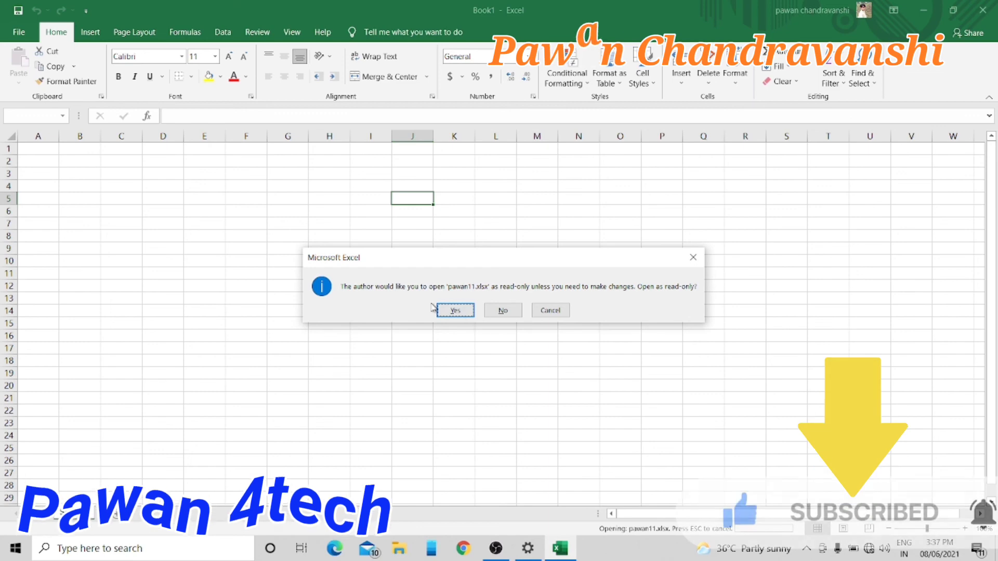
click(458, 310)
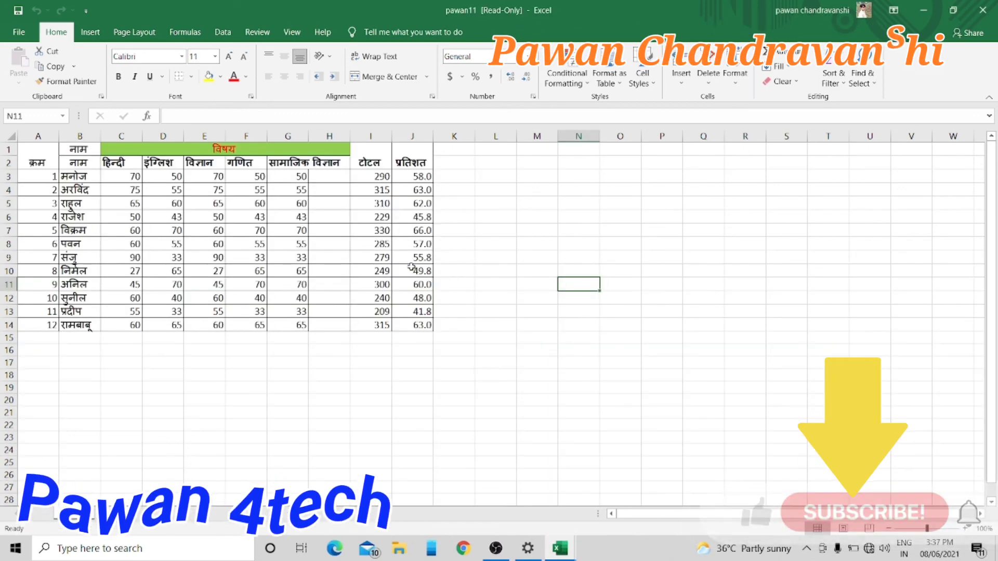
- Scroll down and back up through the pawan11 student marks table
scroll(294, 364, down, 2)
scroll(295, 359, up, 2)
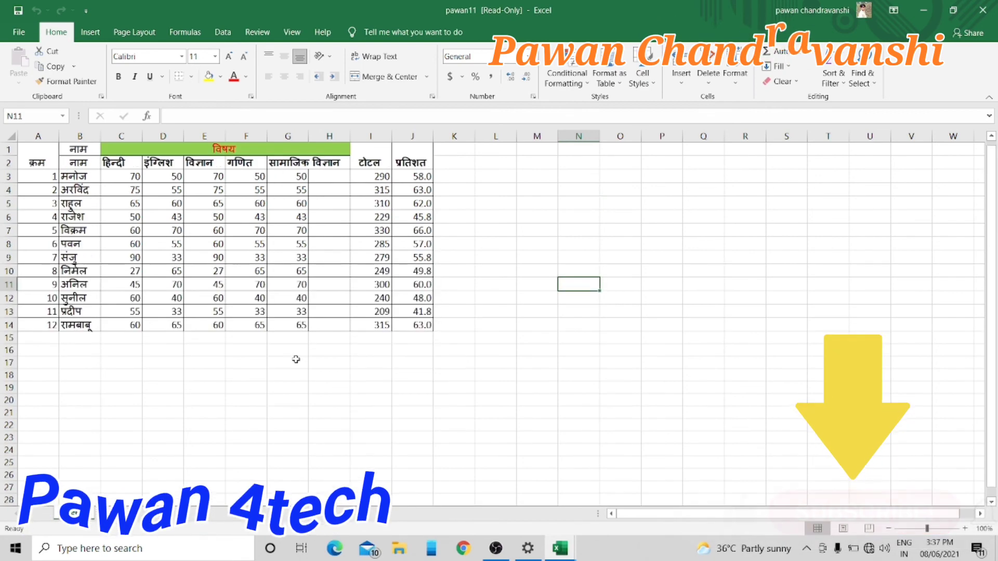